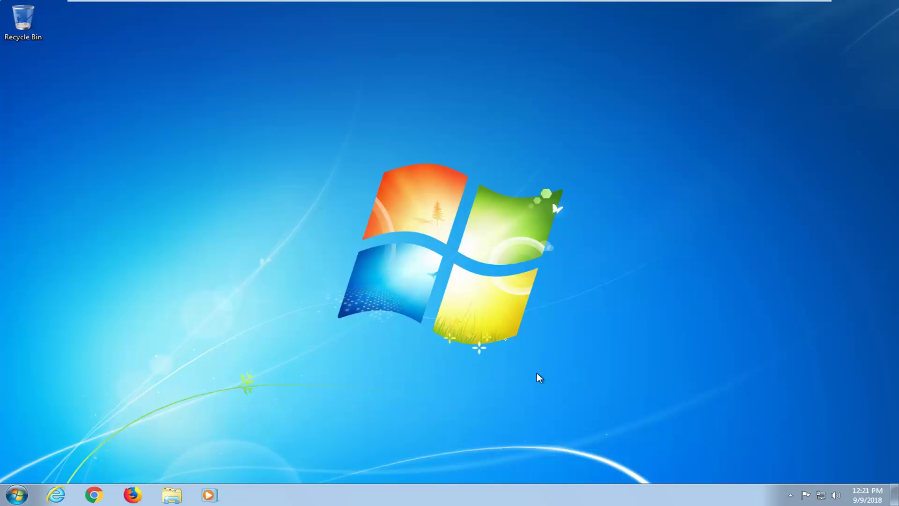
# Raise the speaker volume from 67% toward 80% with the tray slider, then dismiss the flyout.
pyautogui.click(837, 496)
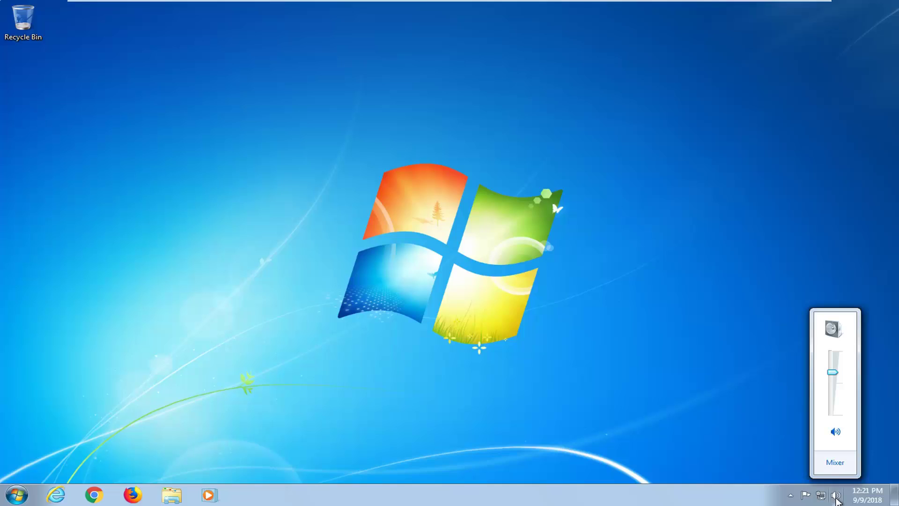
pyautogui.click(832, 373)
pyautogui.moveTo(833, 376); pyautogui.dragTo(833, 367)
pyautogui.click(638, 328)
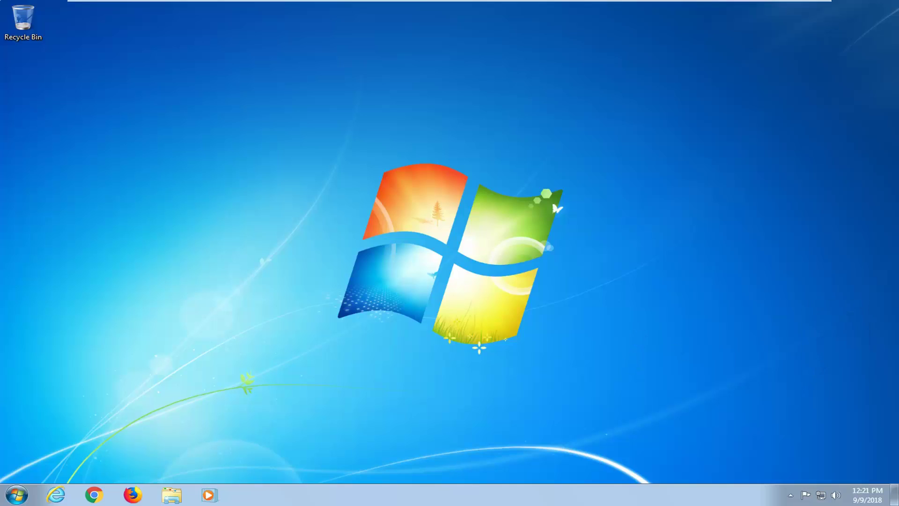
# Dismiss the speaker icon's context menu and reopen the volume flyout for High Definition Audio Device.
pyautogui.rightClick(836, 494)
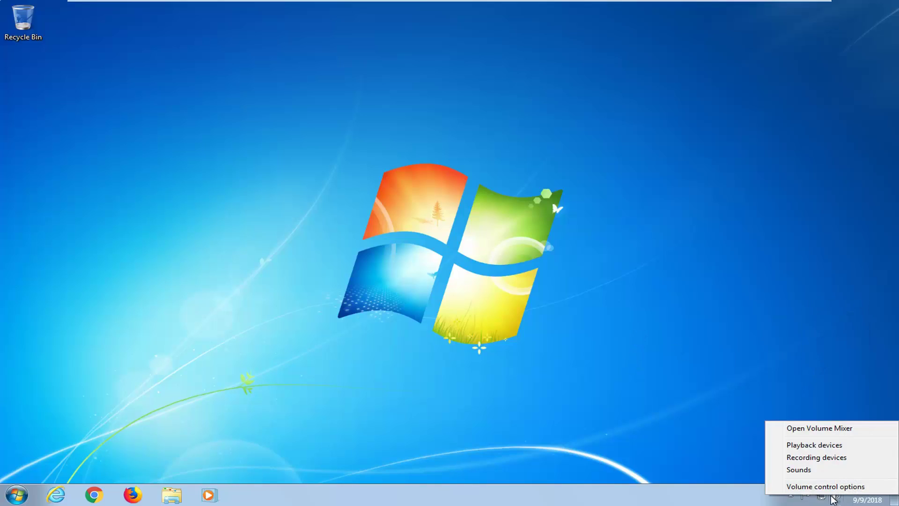
pyautogui.click(833, 496)
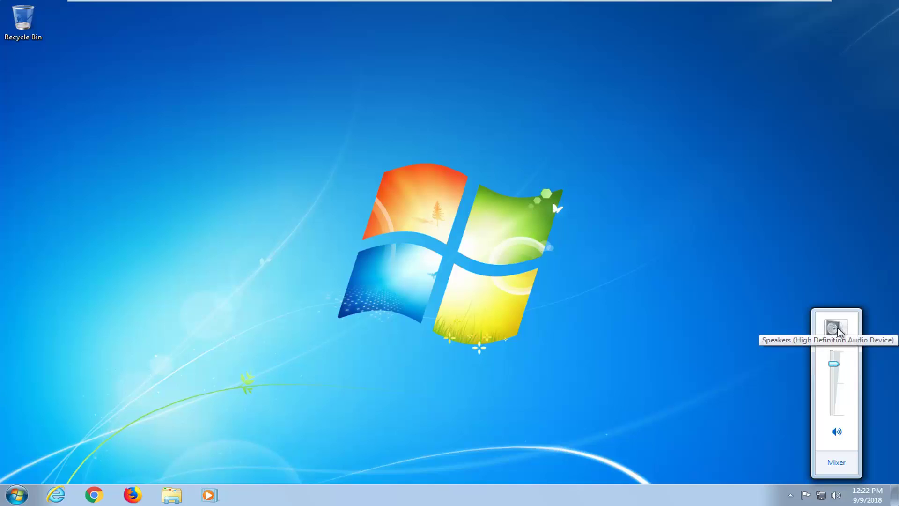
# Open Speakers Properties and raise the Speakers level from 80 to 86 on the Levels tab.
pyautogui.click(833, 328)
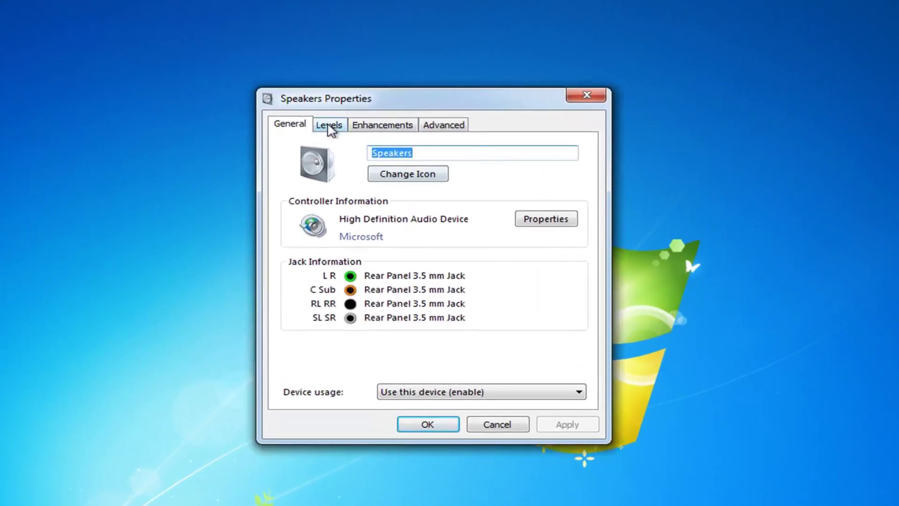
pyautogui.click(330, 130)
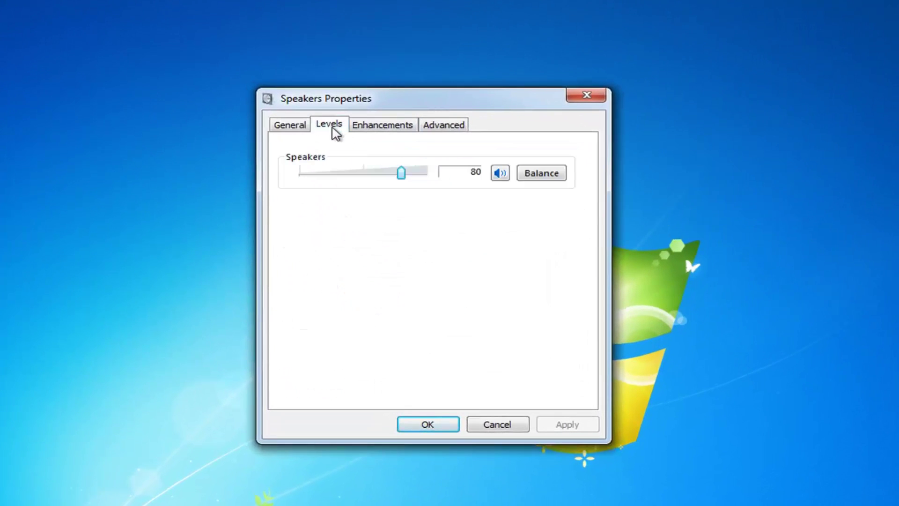
pyautogui.moveTo(400, 176); pyautogui.dragTo(406, 178)
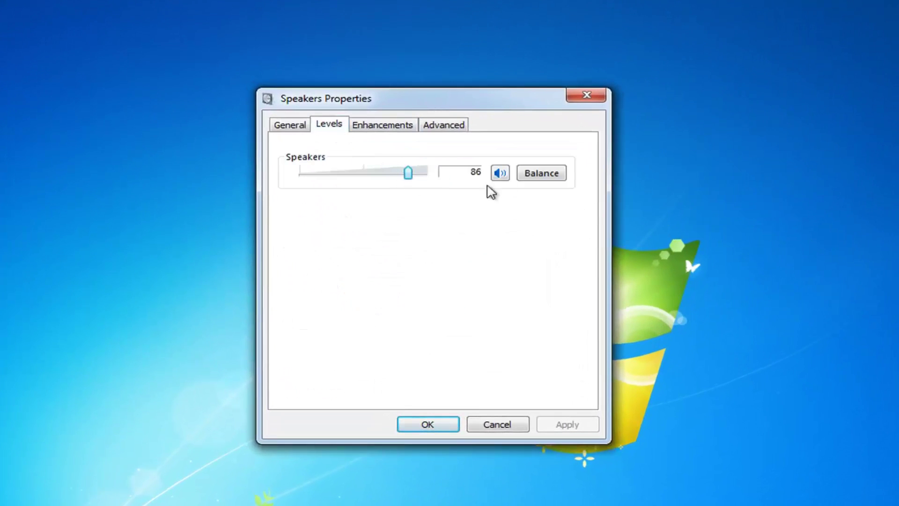
# Review Enhancements and Advanced settings, keep the 16 bit, 44100 Hz (CD Quality) format, and close with OK.
pyautogui.click(384, 128)
pyautogui.click(454, 135)
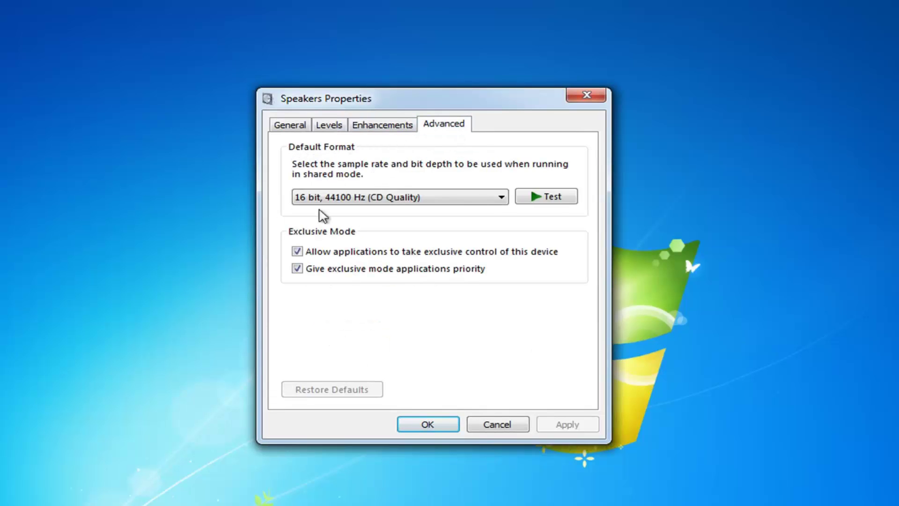
pyautogui.click(501, 200)
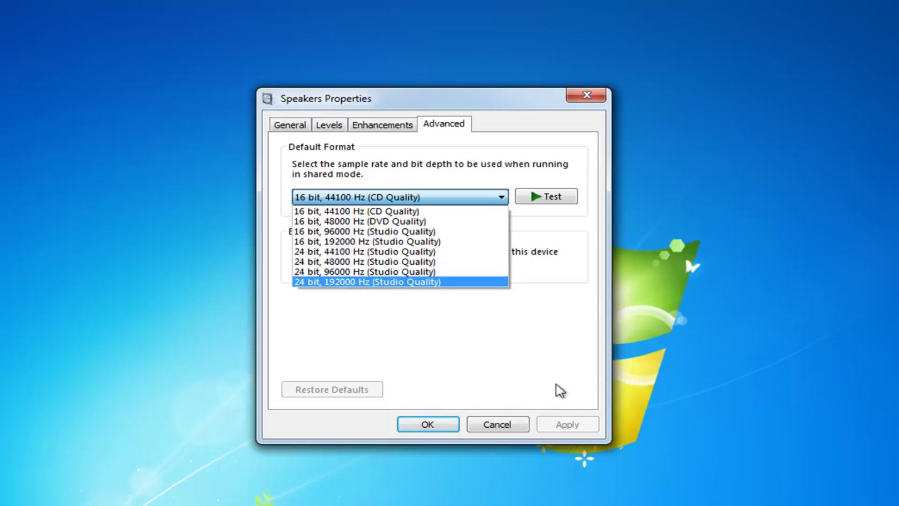
pyautogui.click(498, 392)
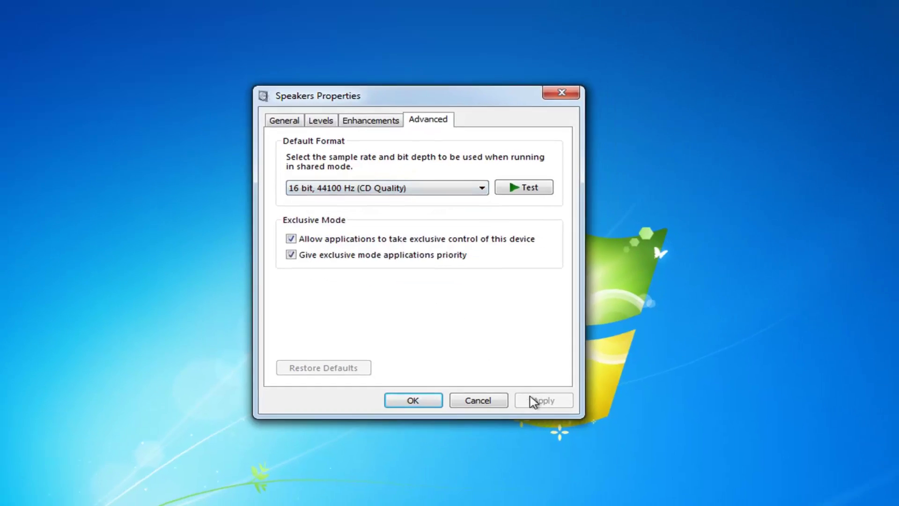
pyautogui.click(383, 374)
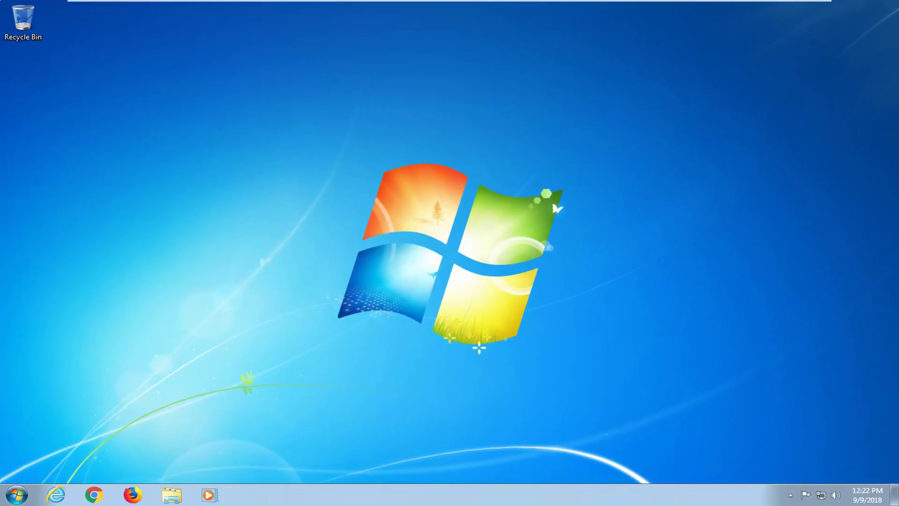